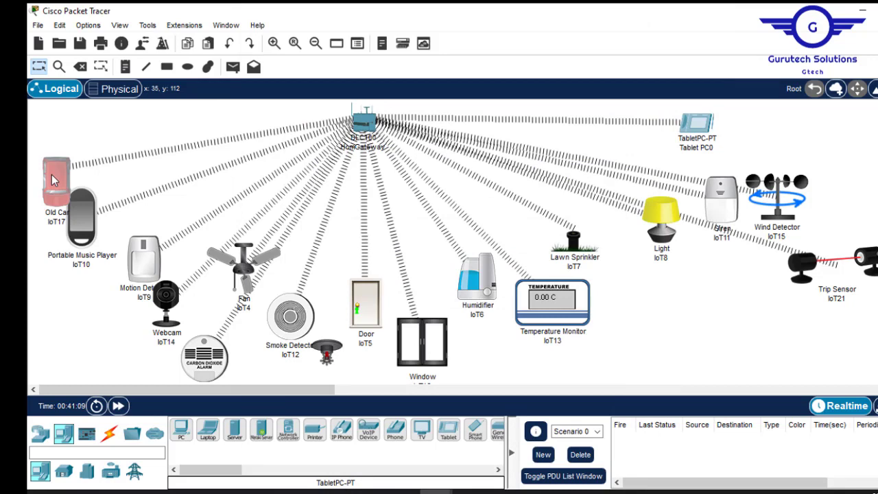
Set the Old Car's IoT server to Home Gateway in its global settings.
left_click(55, 180)
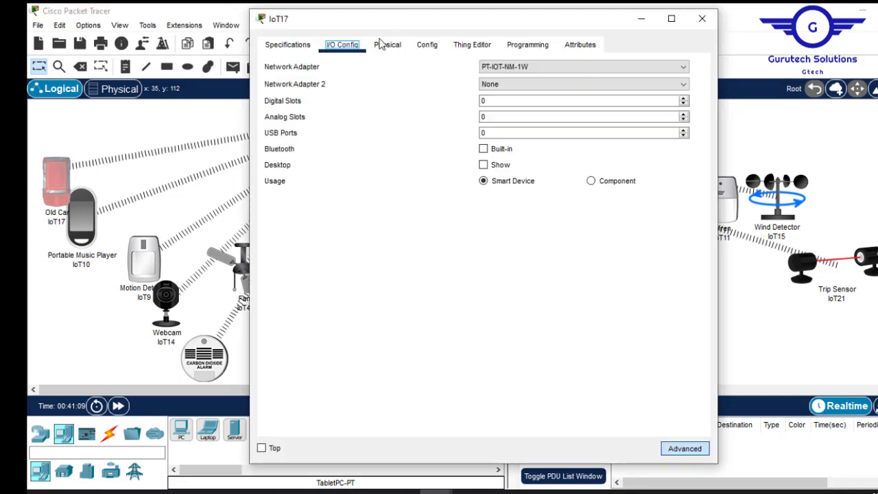
left_click(387, 45)
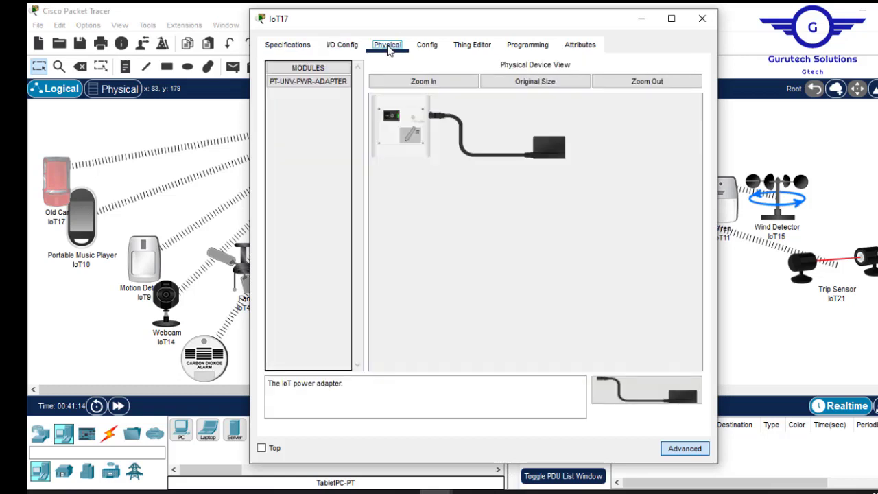
left_click(426, 45)
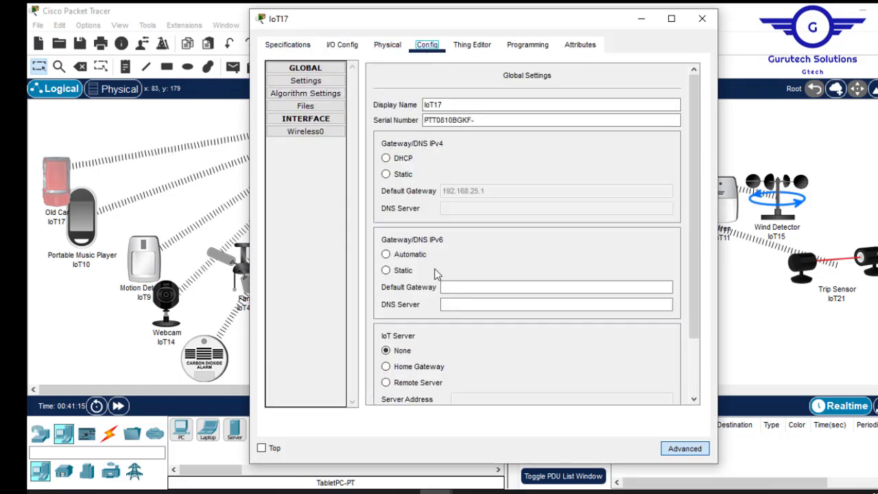
left_click(388, 369)
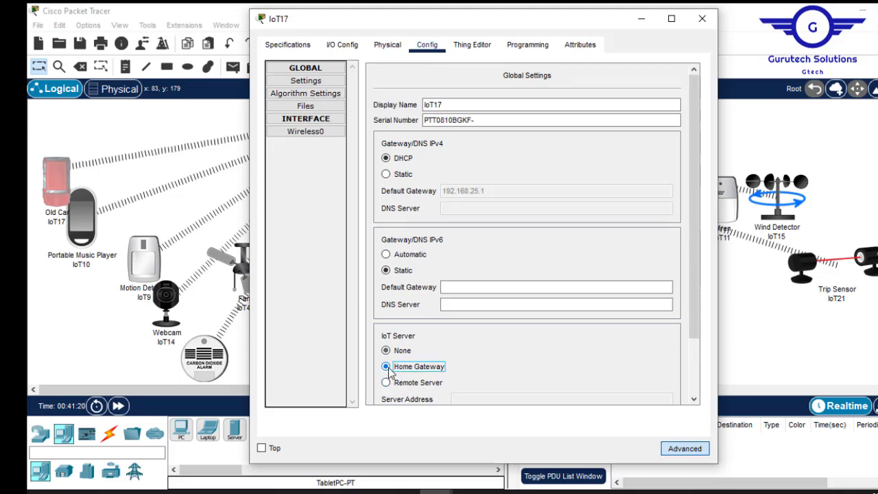
left_click(701, 18)
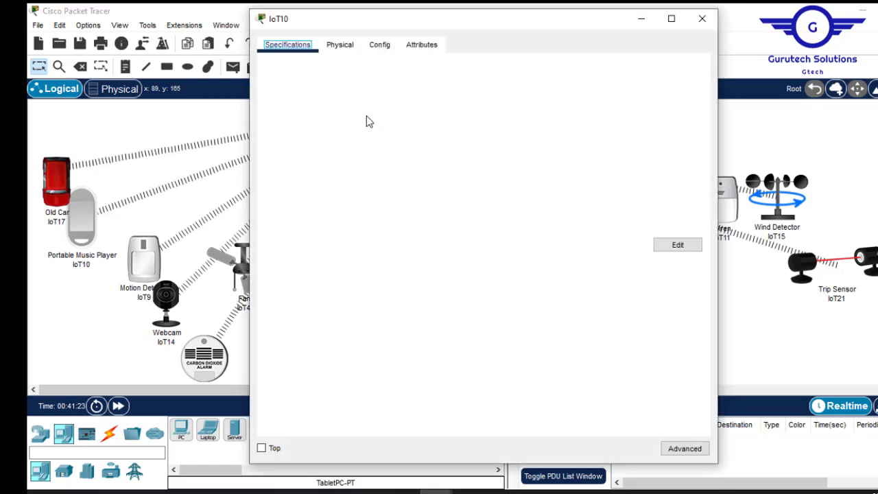
Set the Portable Music Player's IoT server to Home Gateway.
left_click(381, 45)
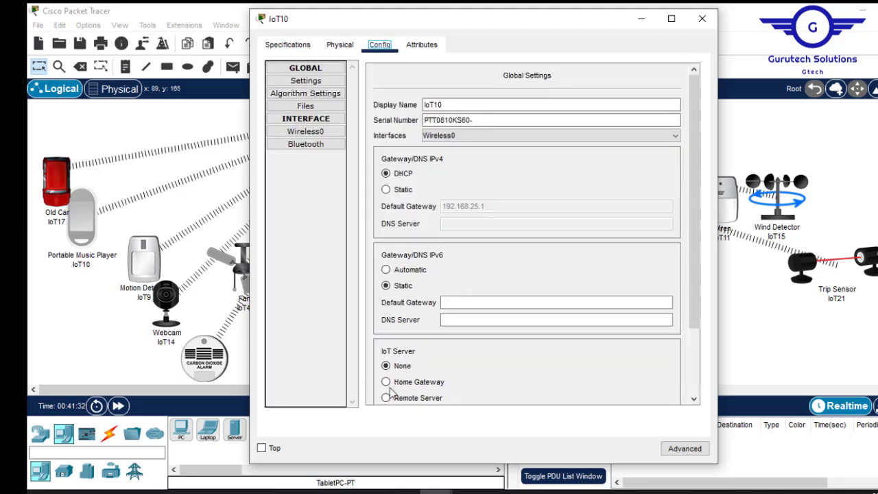
left_click(387, 382)
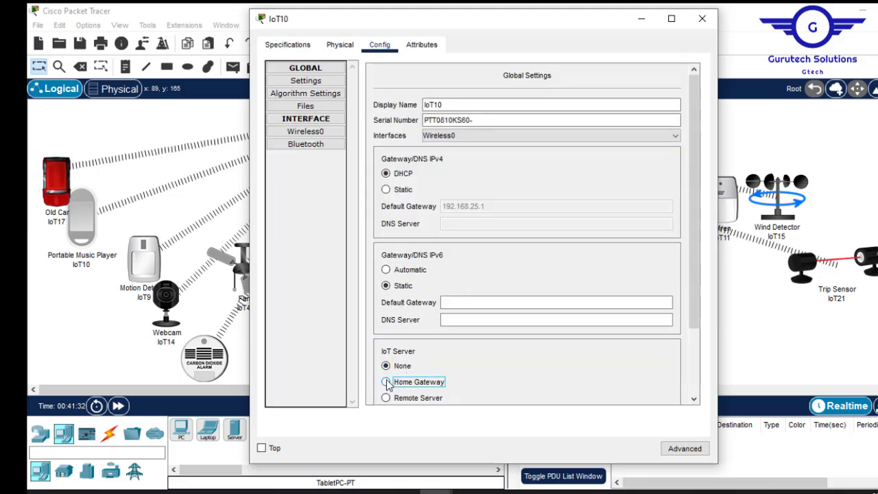
left_click(705, 19)
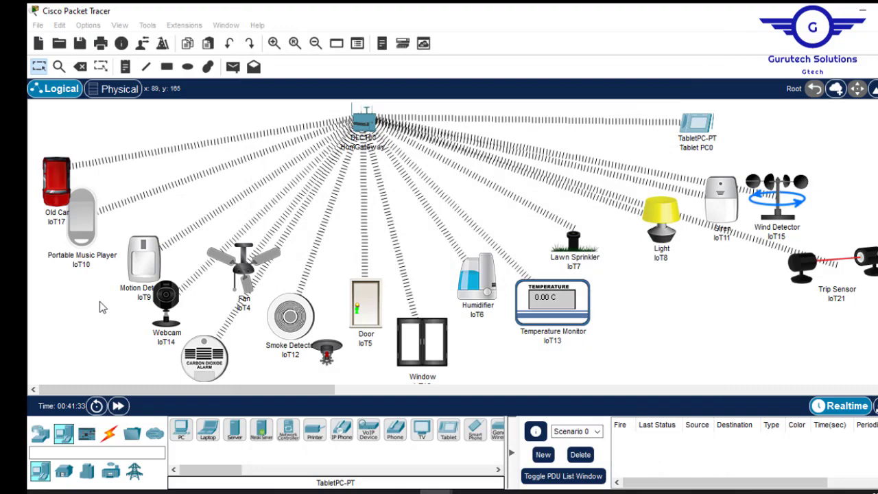
Register the Motion Detector, Webcam, Carbon Dioxide detector and Fan to the Home Gateway IoT server.
left_click(140, 264)
left_click(700, 15)
left_click(166, 296)
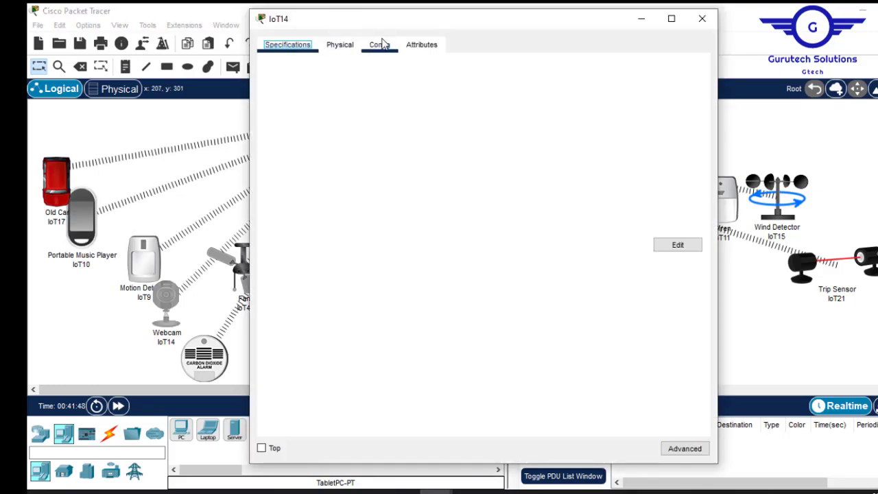
left_click(701, 16)
left_click(220, 355)
left_click(700, 16)
left_click(244, 267)
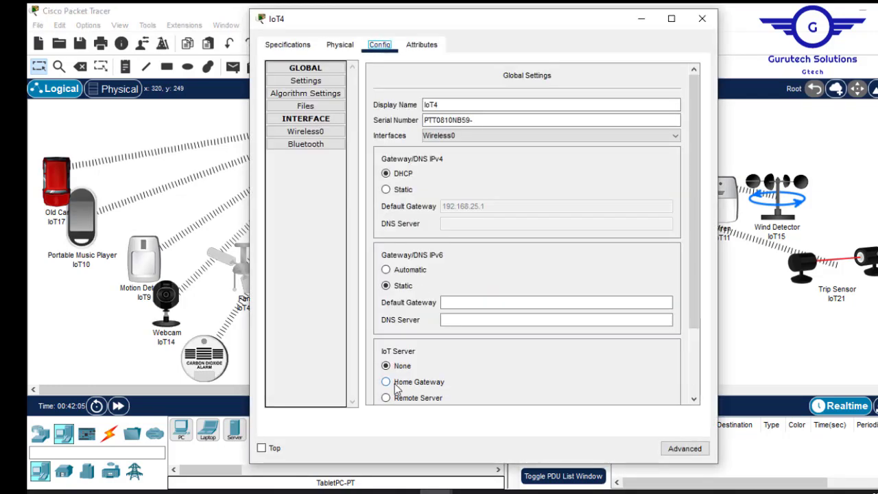
left_click(701, 15)
Set the IoT server of the Smoke Detector, Door and Window to Home Gateway.
left_click(402, 329)
left_click(700, 16)
left_click(304, 313)
left_click(700, 16)
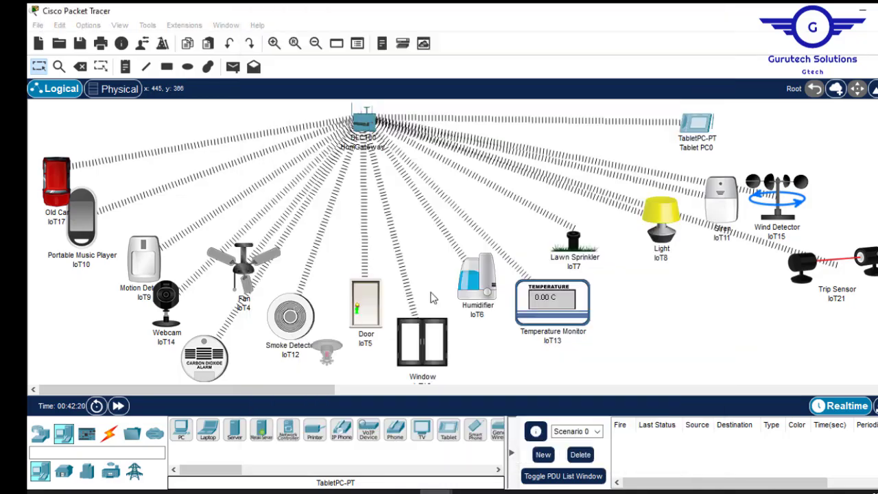
left_click(366, 302)
left_click(700, 16)
left_click(478, 278)
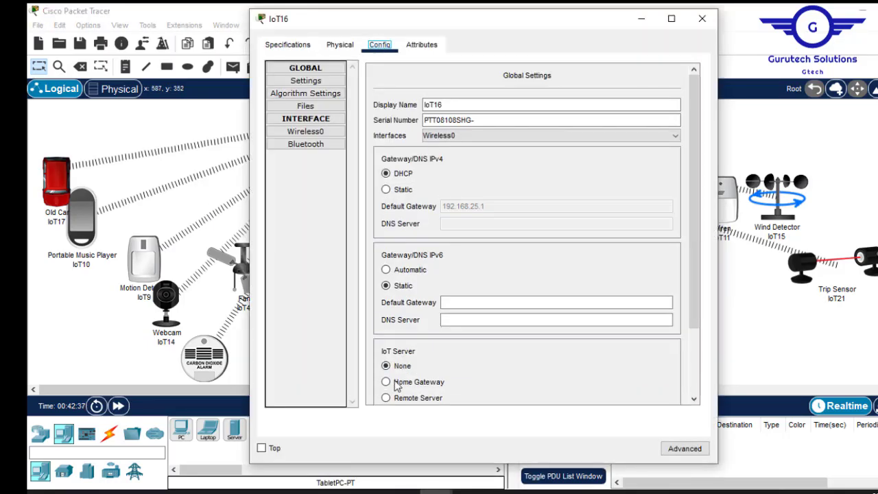
left_click(700, 16)
Set the IoT server of the Humidifier, Temperature Monitor, Lawn Sprinkler and Light to Home Gateway.
left_click(477, 278)
left_click(702, 18)
left_click(552, 301)
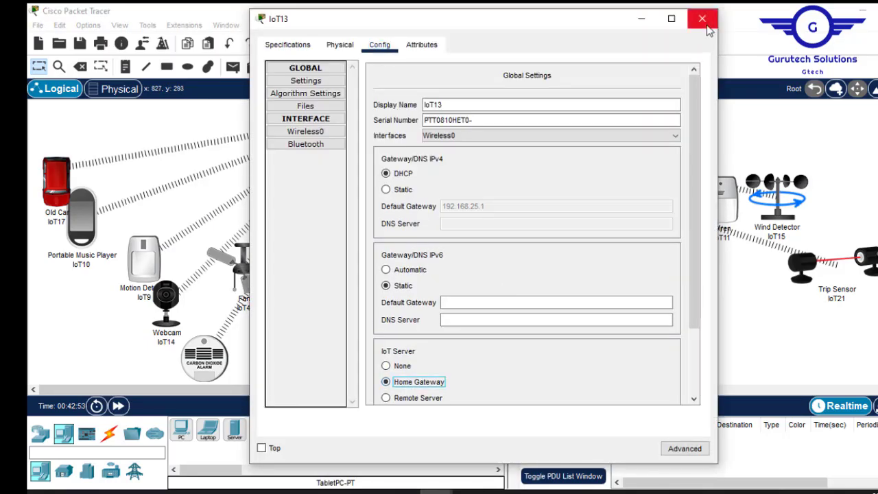
left_click(702, 18)
left_click(574, 240)
left_click(702, 19)
left_click(439, 165)
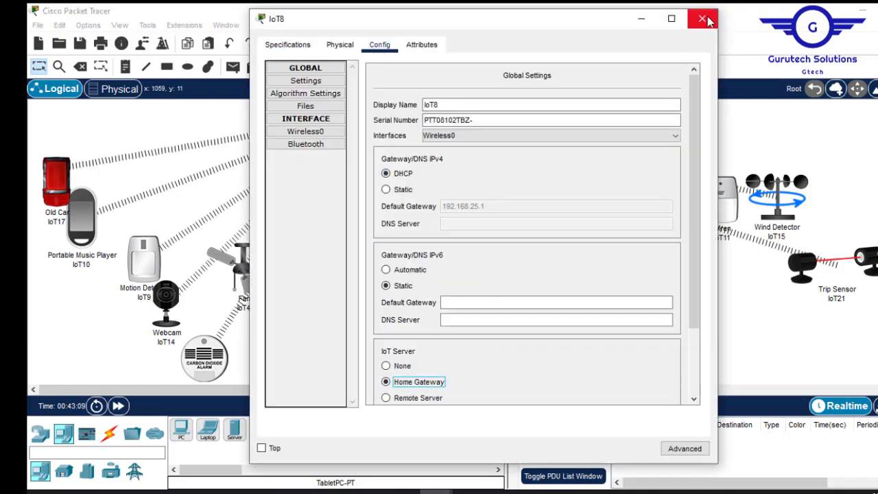
left_click(702, 18)
Set the IoT server of the Trip Sensor, Wind Detector and Siren to Home Gateway.
left_click(728, 202)
left_click(701, 19)
left_click(806, 268)
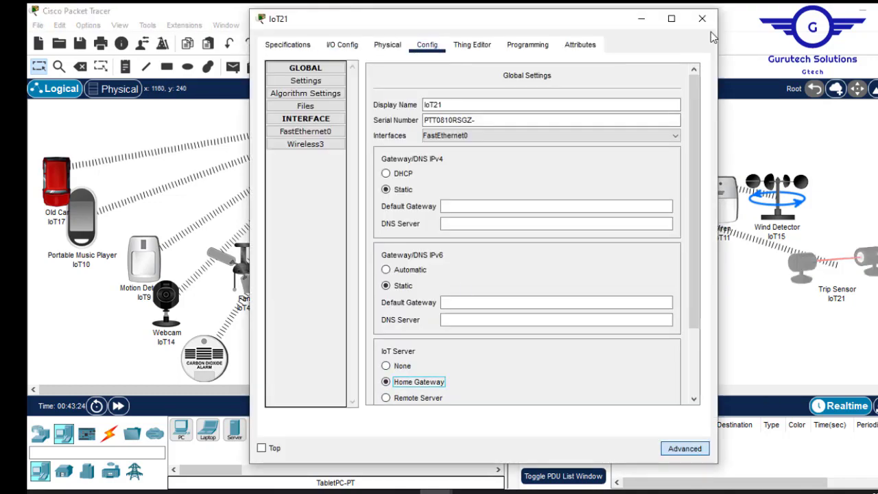
left_click(702, 19)
left_click(762, 190)
left_click(702, 19)
left_click(713, 198)
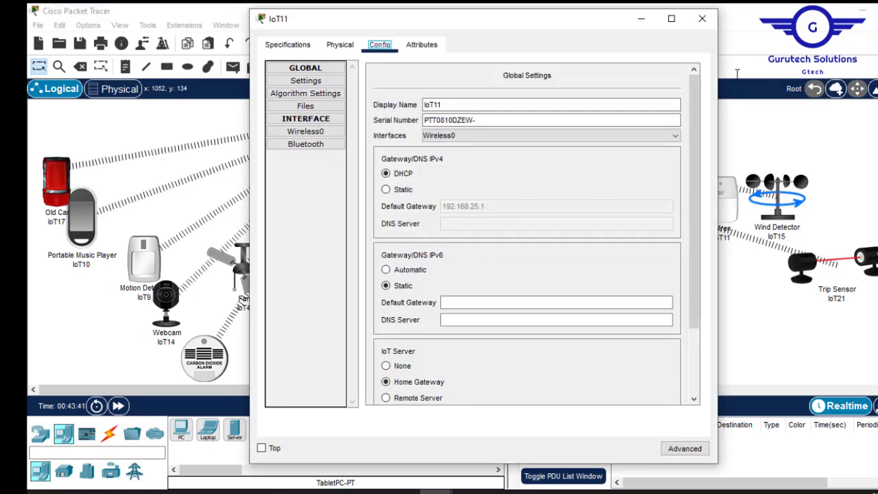
left_click(701, 19)
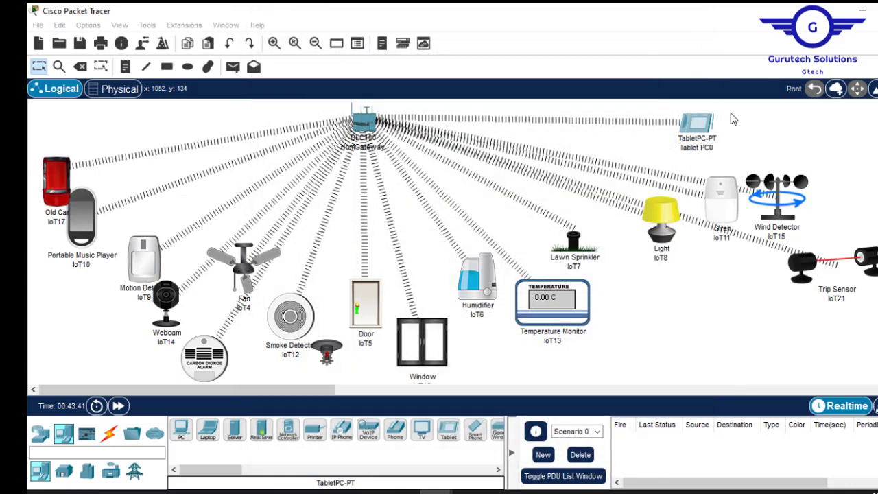
Log out of the IoT Monitor on Tablet PC0, log back in to server 192.168.25.1 and review the device list.
left_click(697, 123)
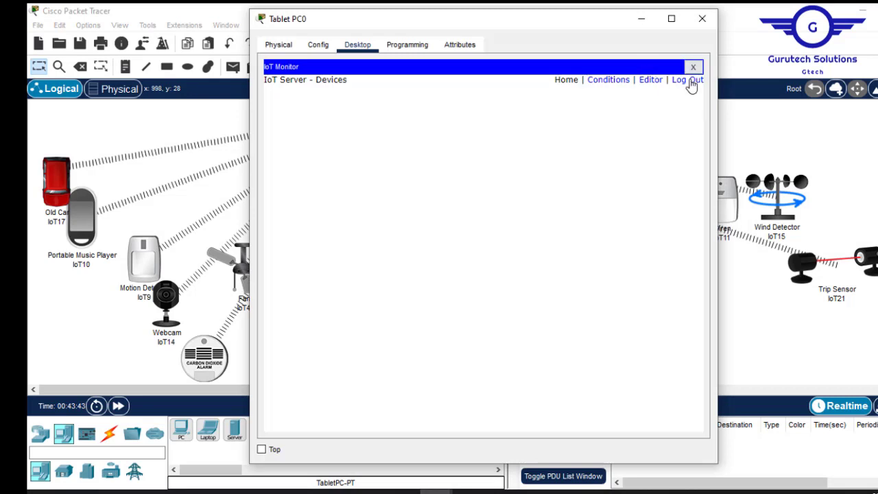
left_click(690, 80)
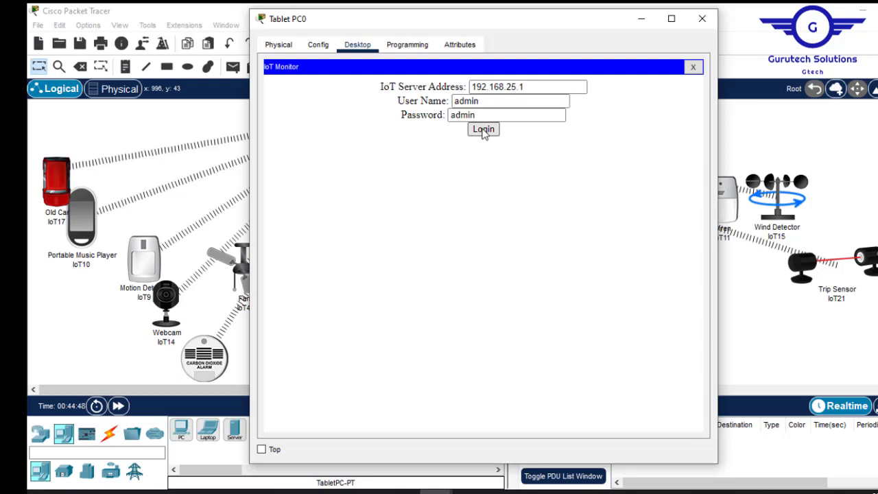
left_click(483, 131)
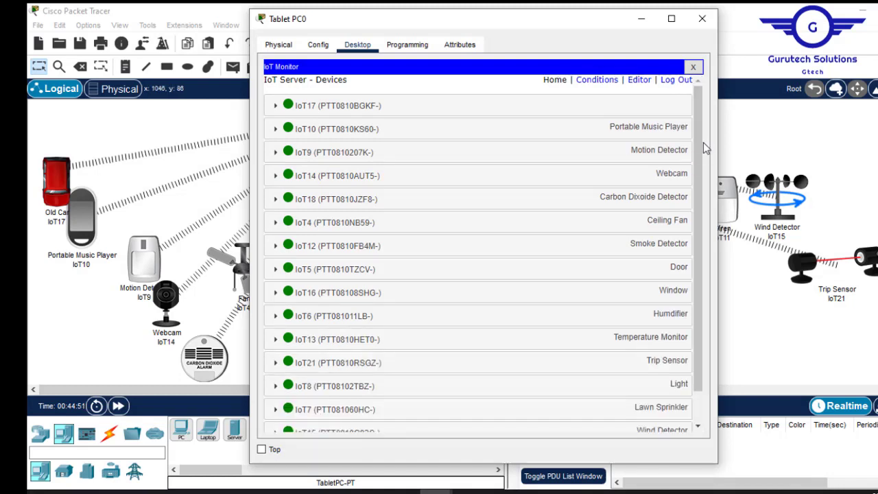
scroll(699, 412, "down", 2)
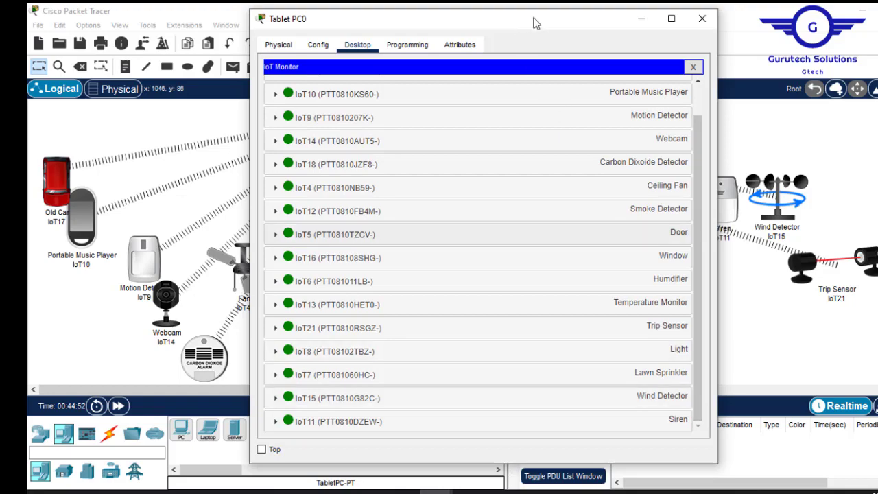
Test the Door's remote control from the IoT Monitor by locking, unlocking and locking it again.
left_click_drag(549, 25, 704, 22)
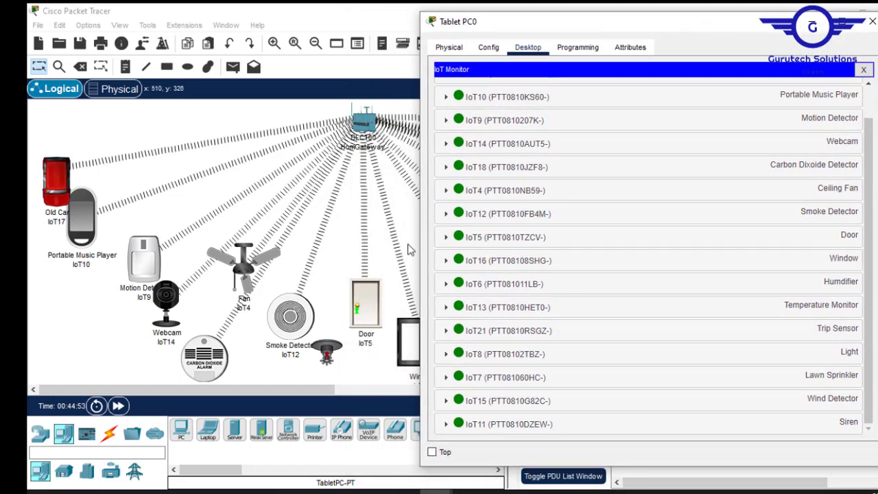
left_click(447, 237)
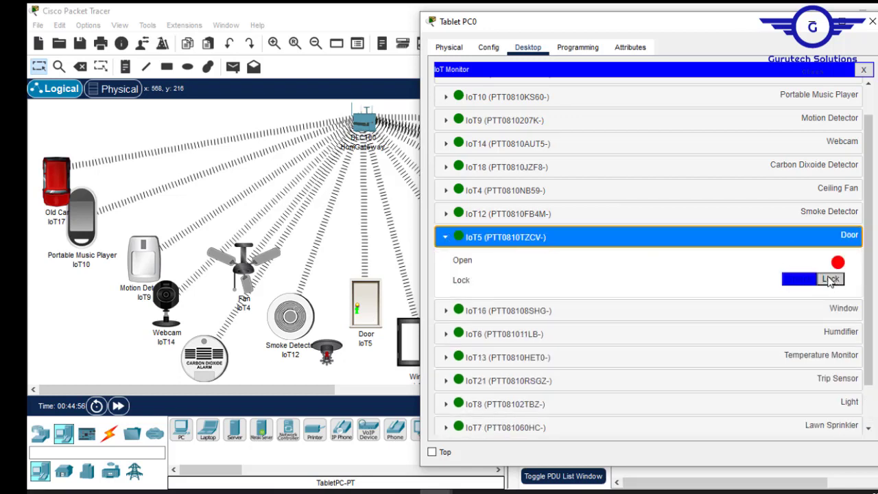
left_click(830, 280)
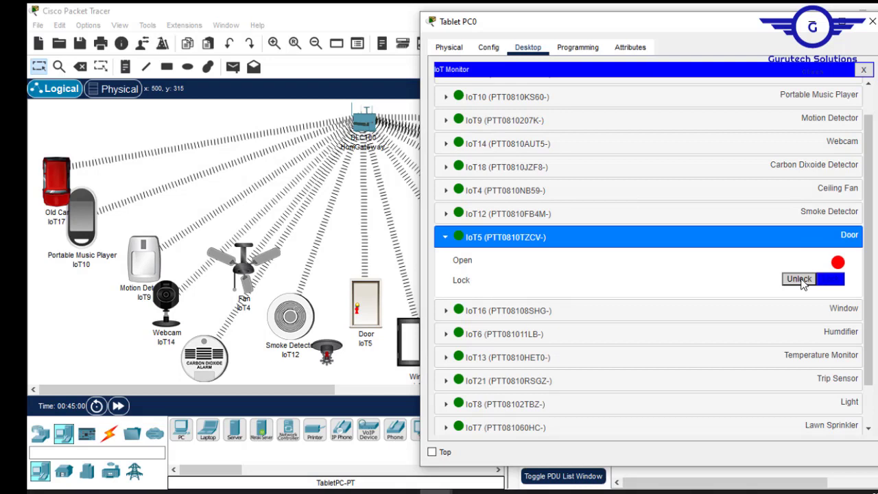
left_click(799, 280)
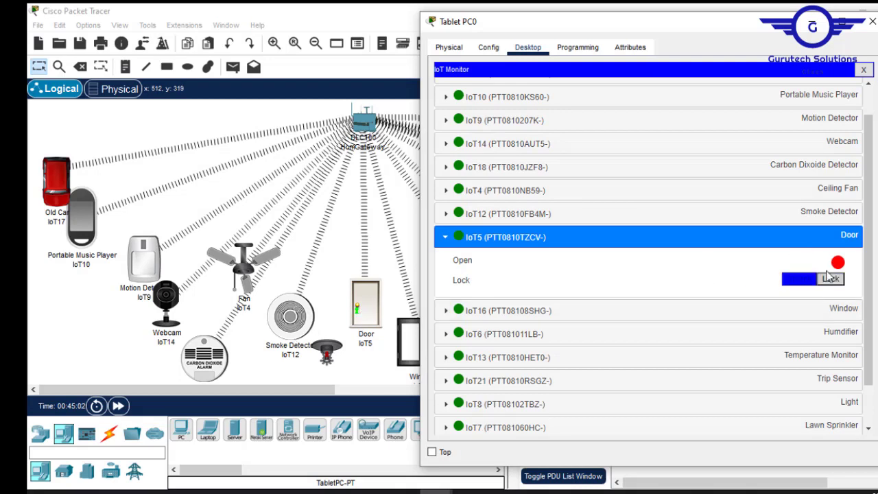
left_click(831, 279)
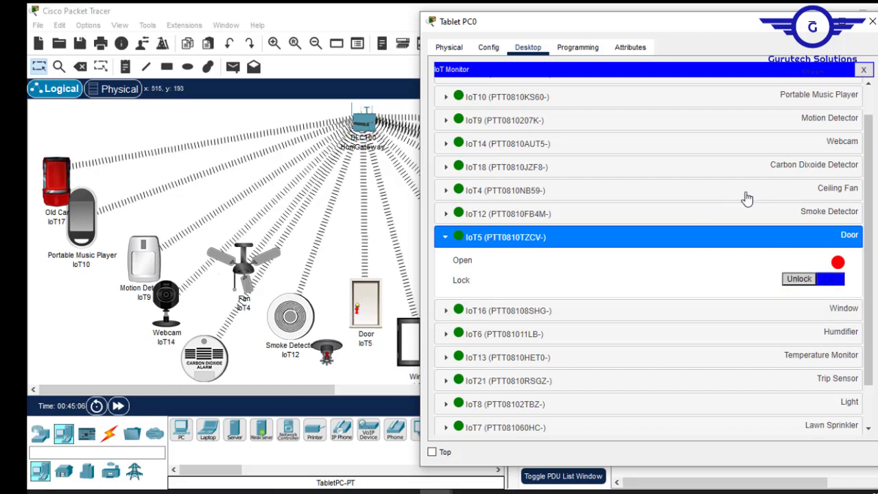
Switch the Ceiling Fan to Low and then to High from the IoT Monitor.
left_click(446, 190)
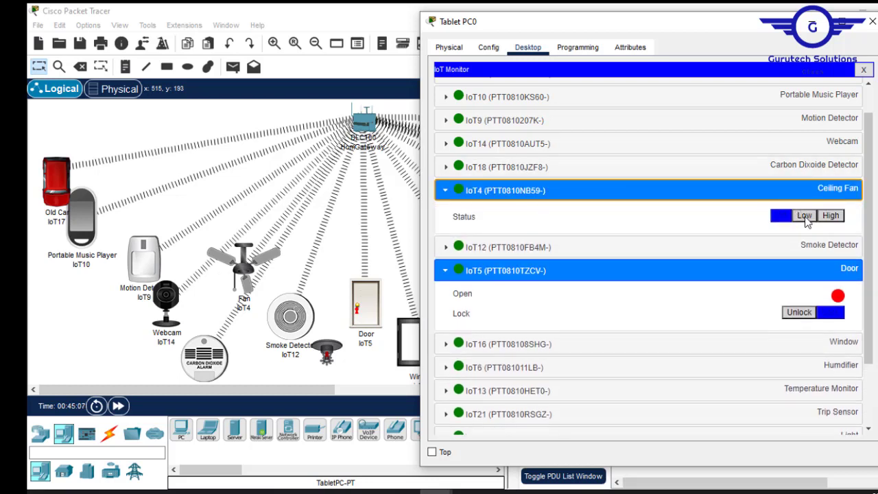
left_click(804, 215)
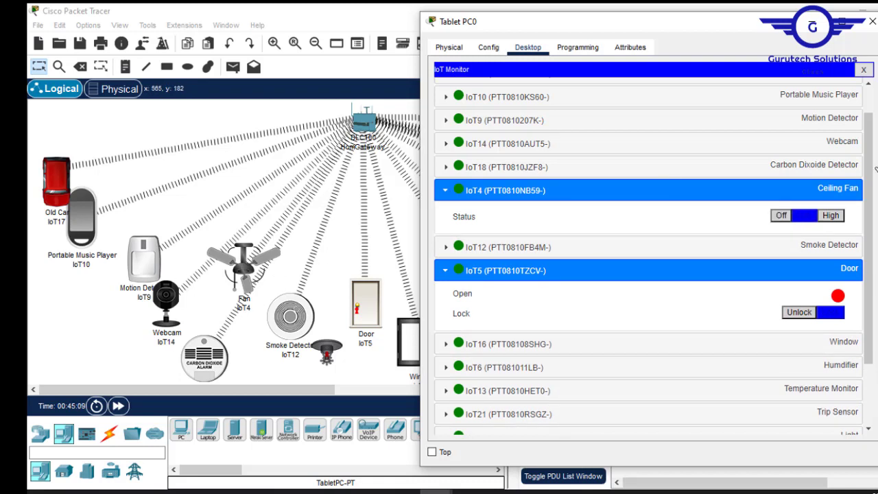
left_click(831, 216)
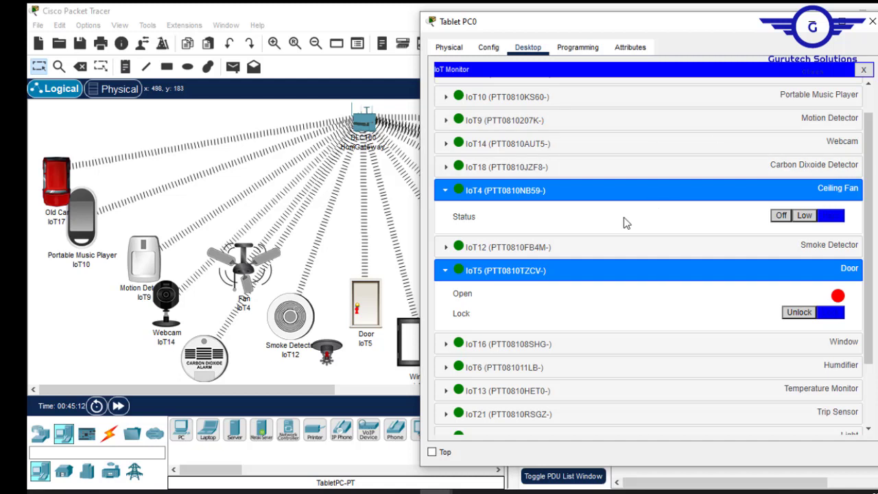
Check the Carbon Dioxide Detector's details, turn on the Webcam from the IoT Monitor, and close the tablet.
left_click(813, 171)
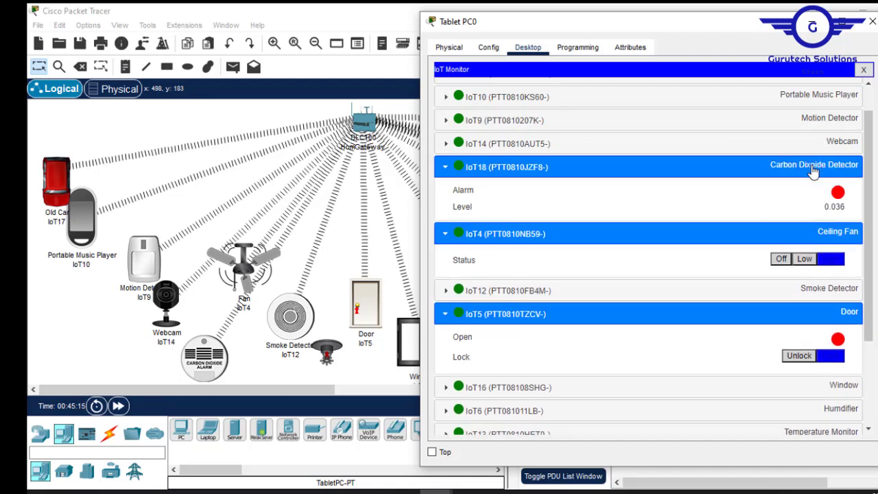
left_click(821, 146)
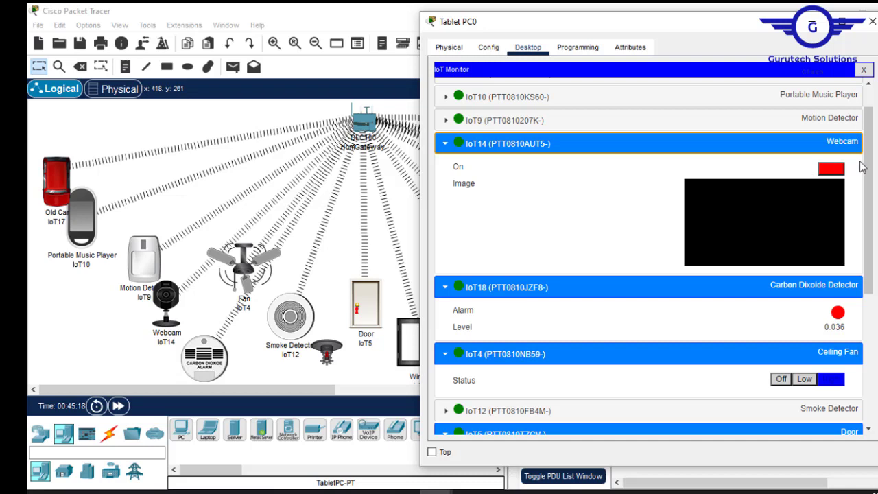
left_click(827, 173)
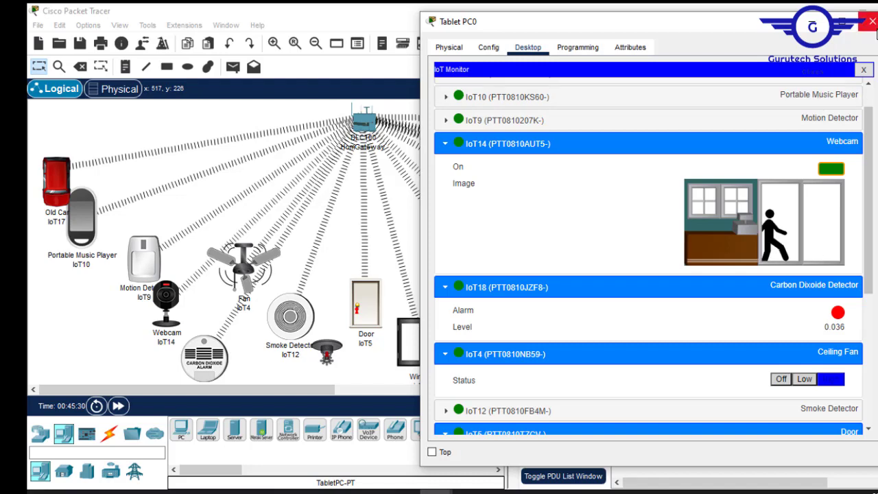
left_click(871, 23)
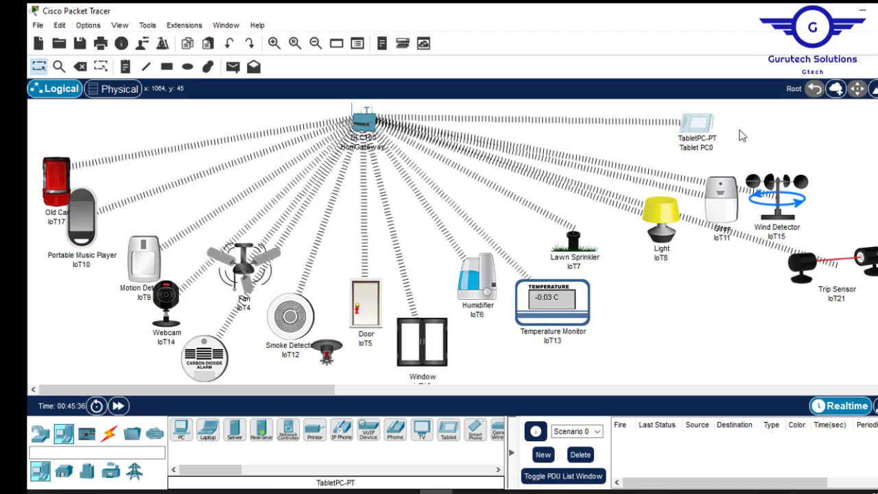
Add a laptop to the workspace beside Tablet PC0 and open its physical device view.
left_click(205, 432)
left_click(769, 132)
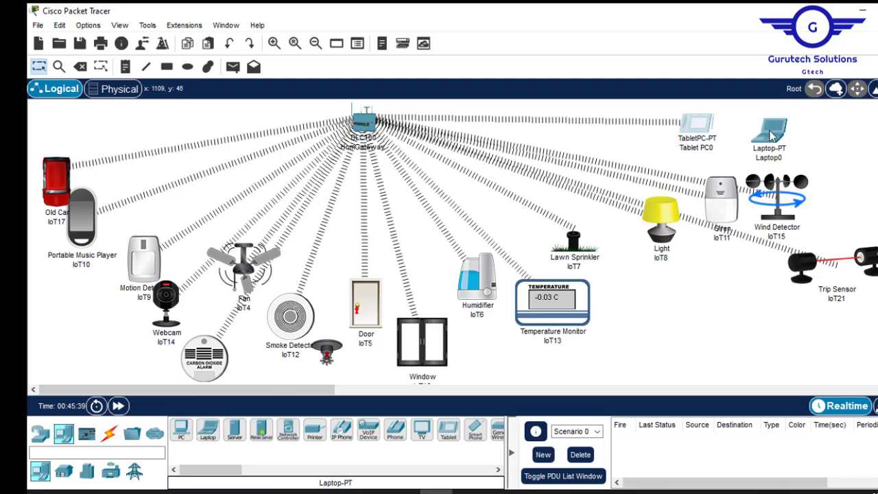
left_click(769, 131)
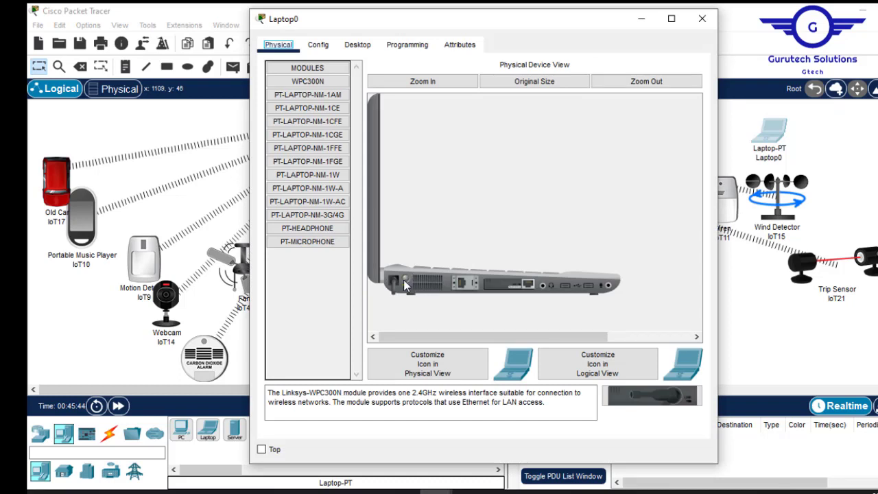
Power off Laptop0, replace its Ethernet module with the WPC300N wireless module, and power it back on.
left_click(405, 280)
left_click_drag(521, 292, 308, 269)
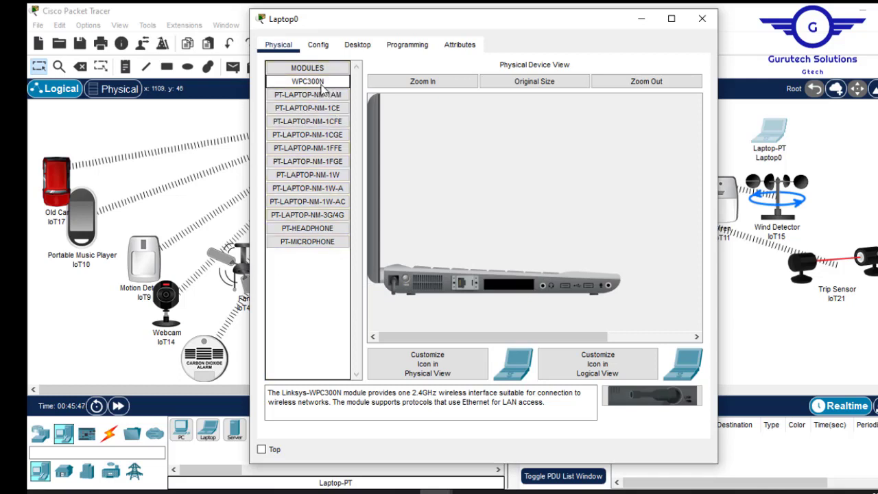
left_click_drag(316, 84, 505, 288)
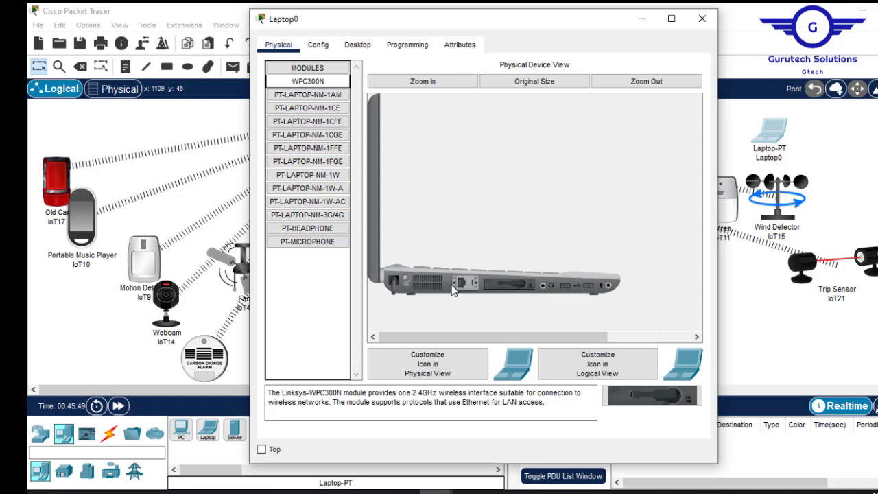
left_click(404, 278)
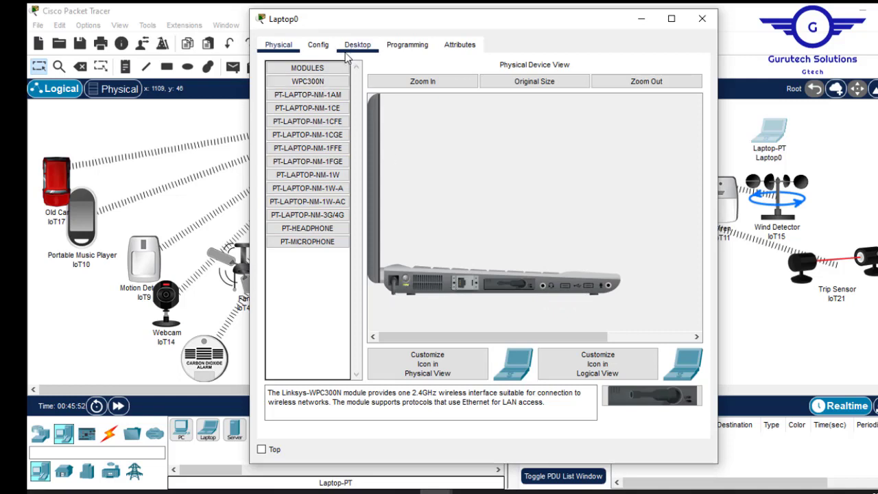
Set the SSID of Laptop0's Wireless0 interface to HomeGateway and close the laptop's window.
left_click(324, 47)
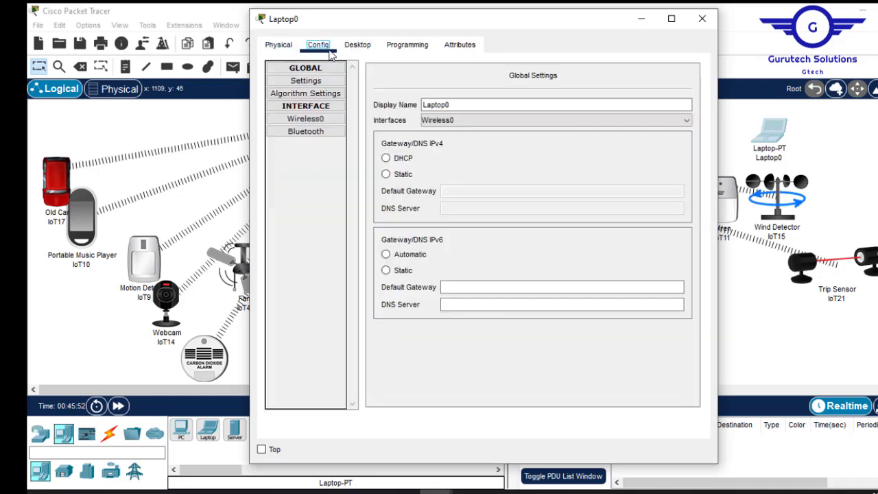
left_click(321, 124)
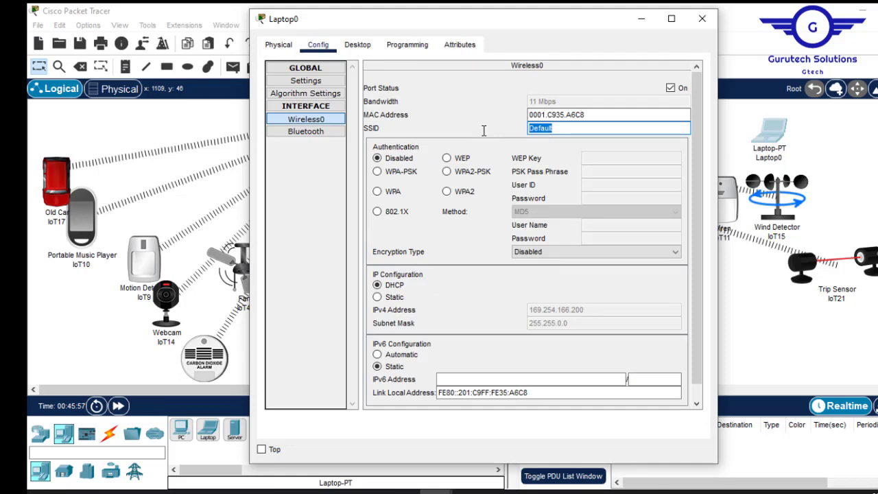
type("HomeGateway")
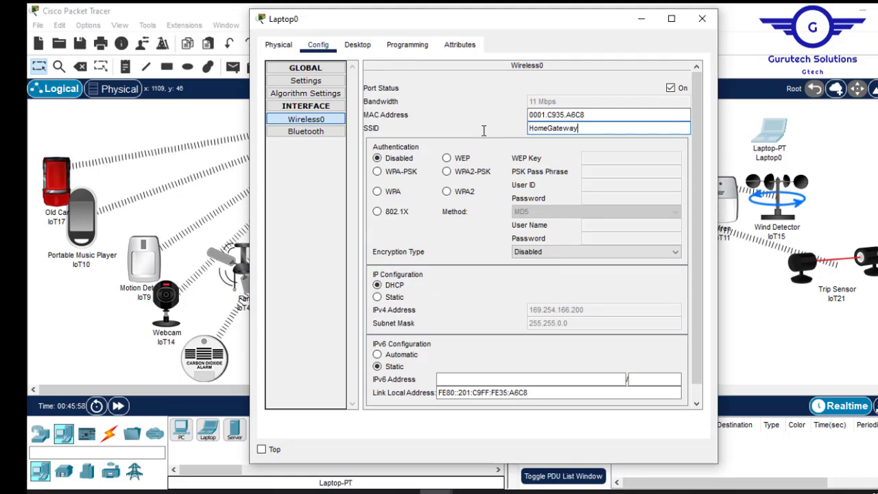
left_click(706, 22)
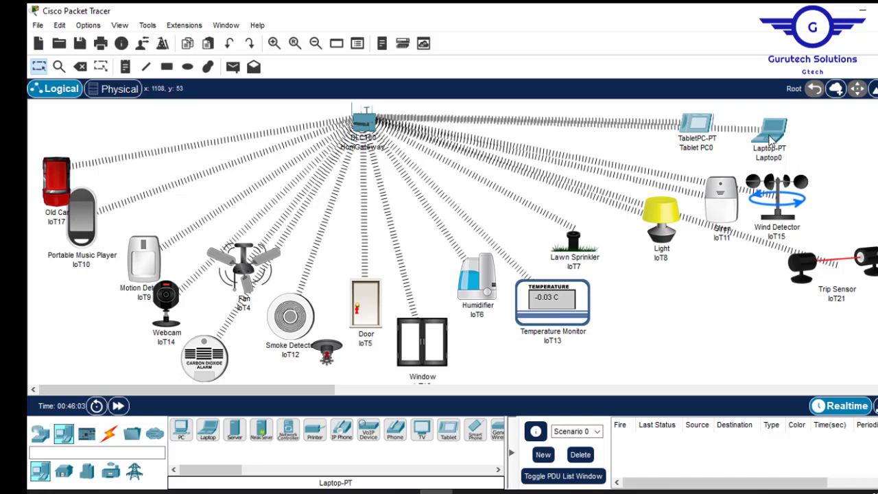
Reopen Laptop0's configuration and check the IP addressing of its Wireless0 interface.
mouse_move(771, 140)
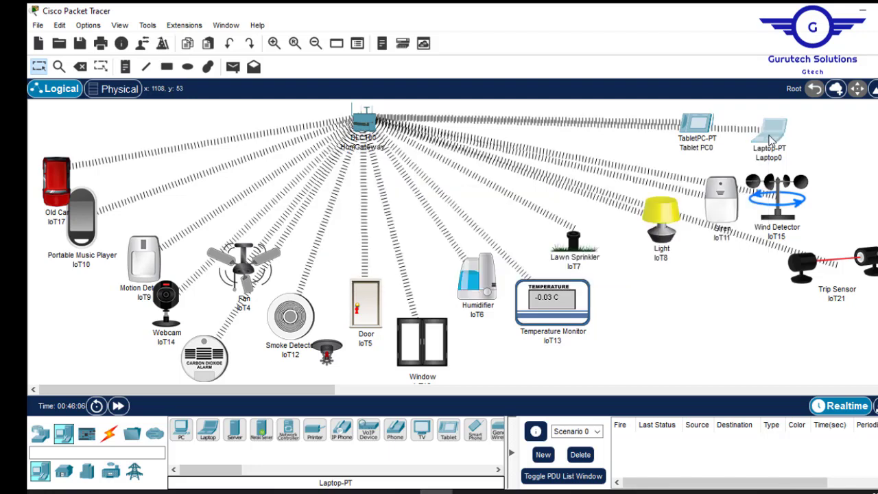
left_click(771, 139)
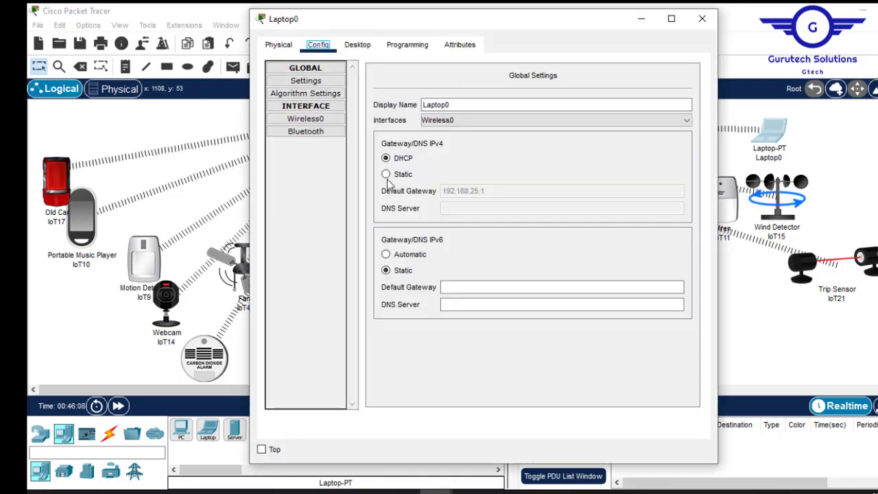
left_click(321, 121)
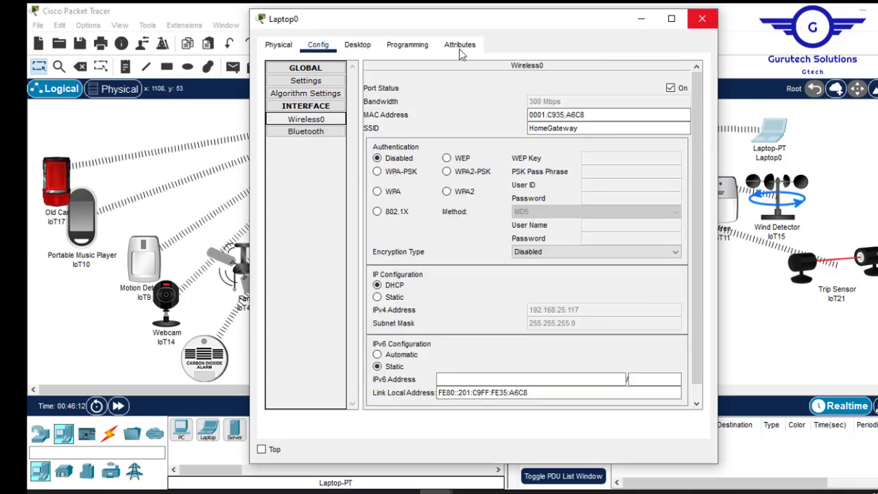
Log in to the IoT server at 192.168.25.1 from Laptop0's IoT Monitor and move the window clear of the workspace devices.
left_click(345, 46)
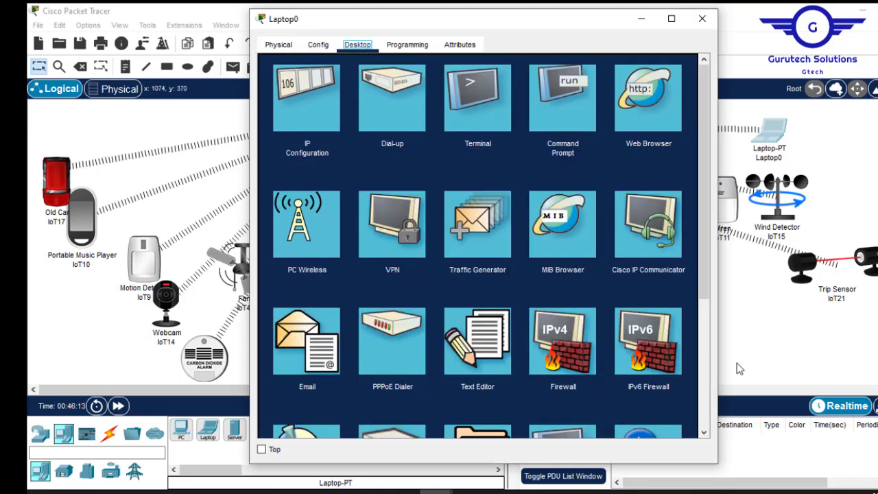
left_click(705, 385)
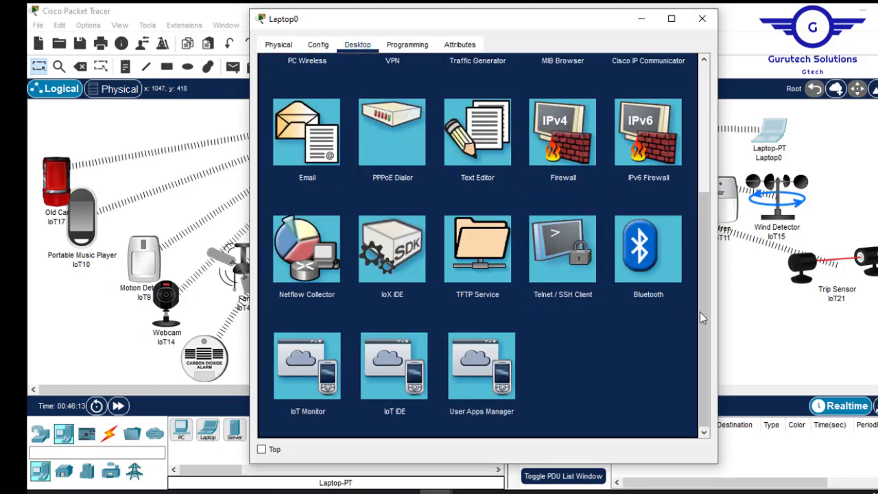
left_click(298, 383)
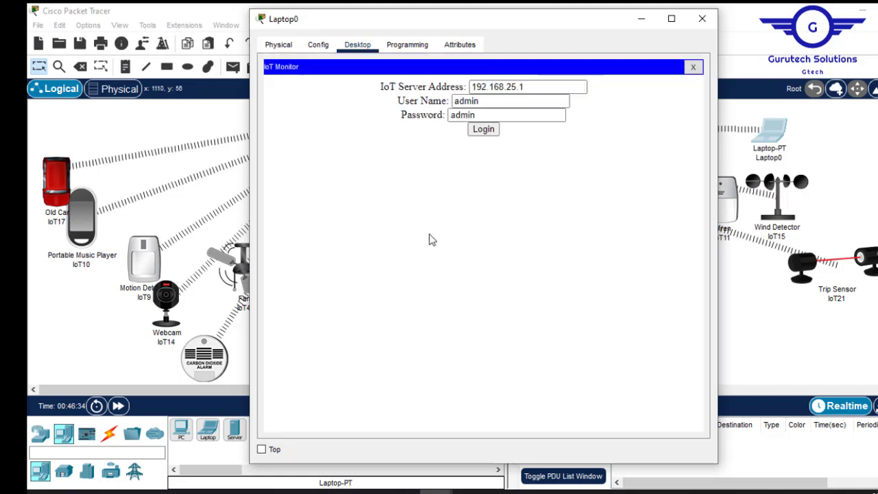
left_click(484, 130)
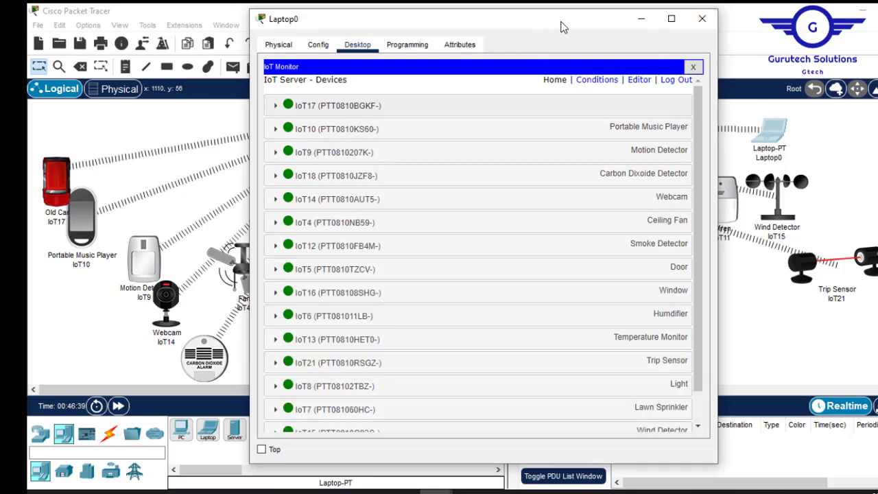
left_click_drag(563, 25, 453, 338)
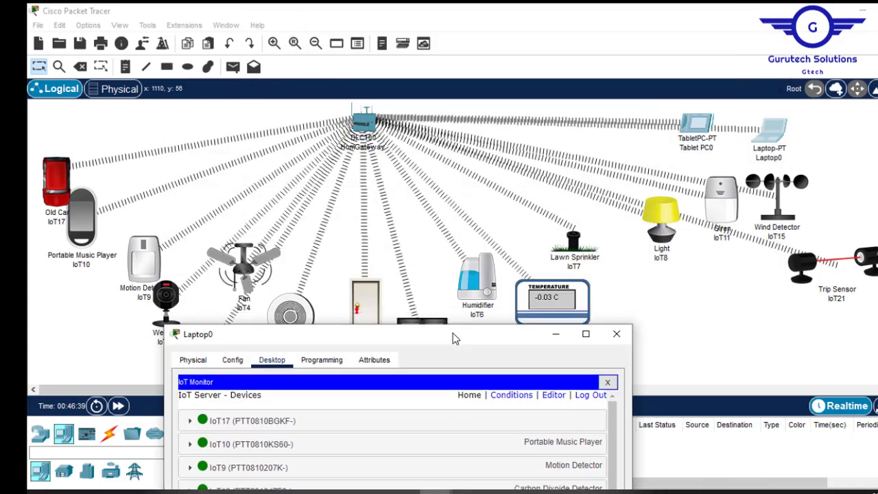